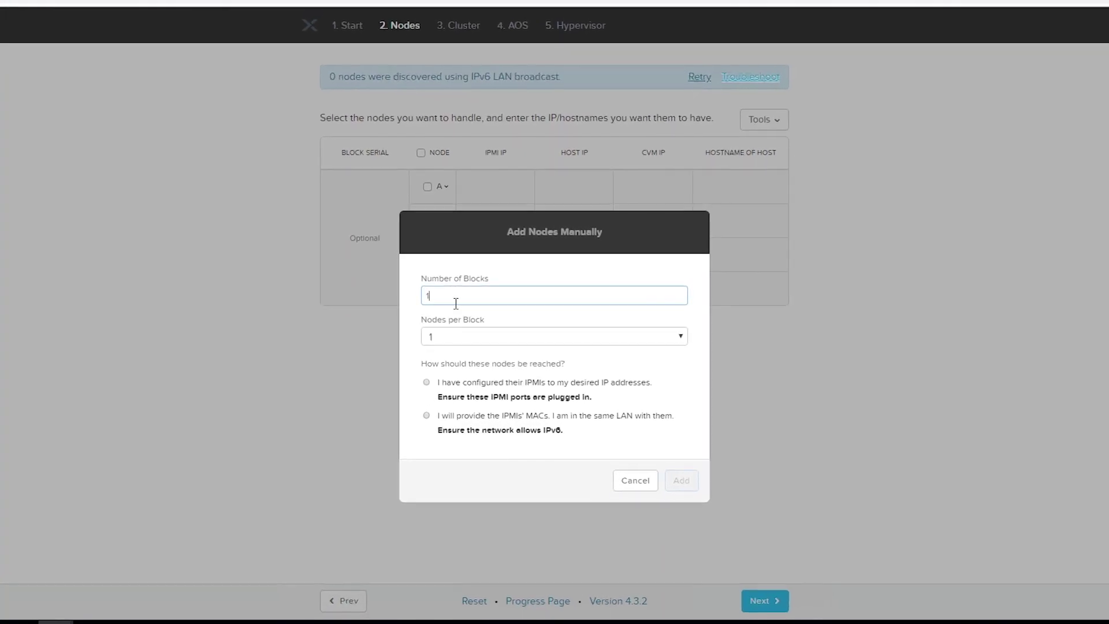
Choose IPMI node access, then keep the AOS 5.10.3.2 installer and AHV hypervisor in Foundation.
click(421, 391)
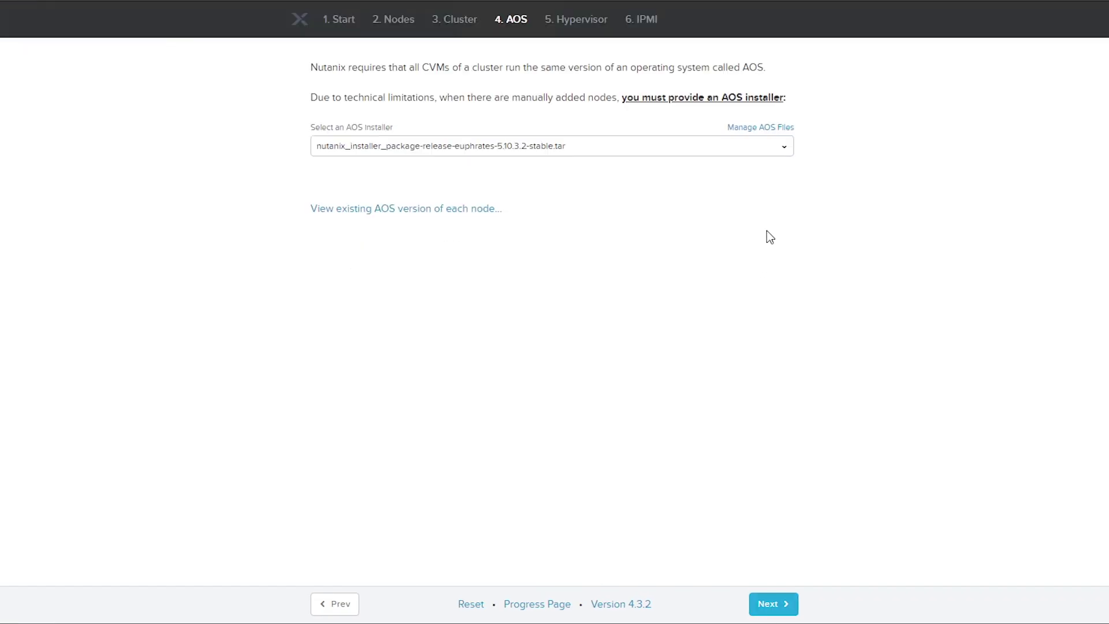
click(782, 147)
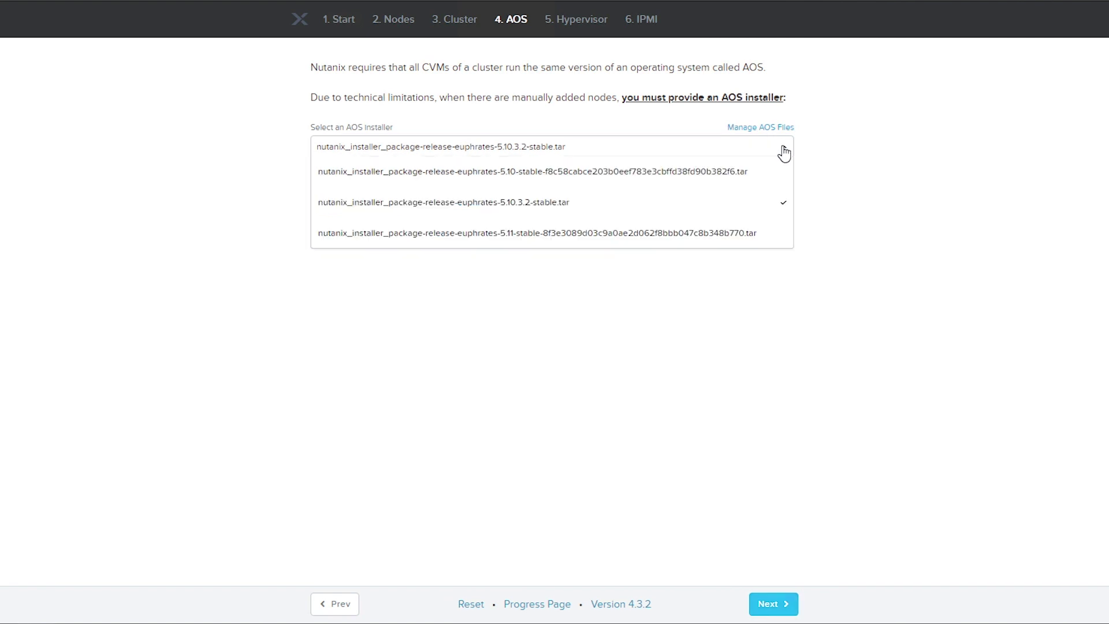
click(549, 215)
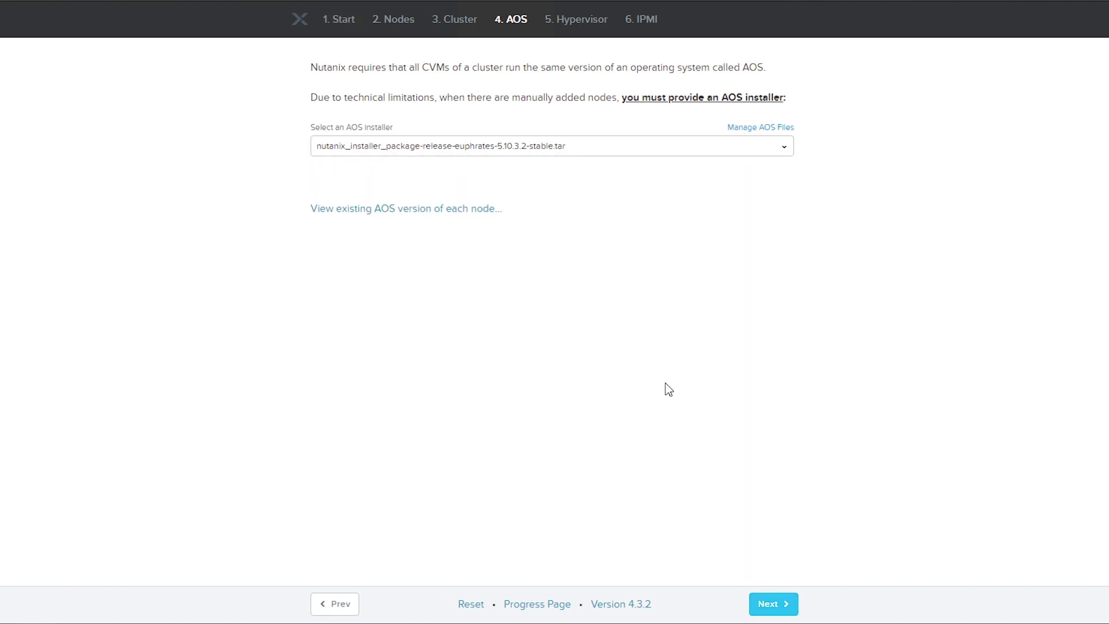
click(773, 604)
click(391, 149)
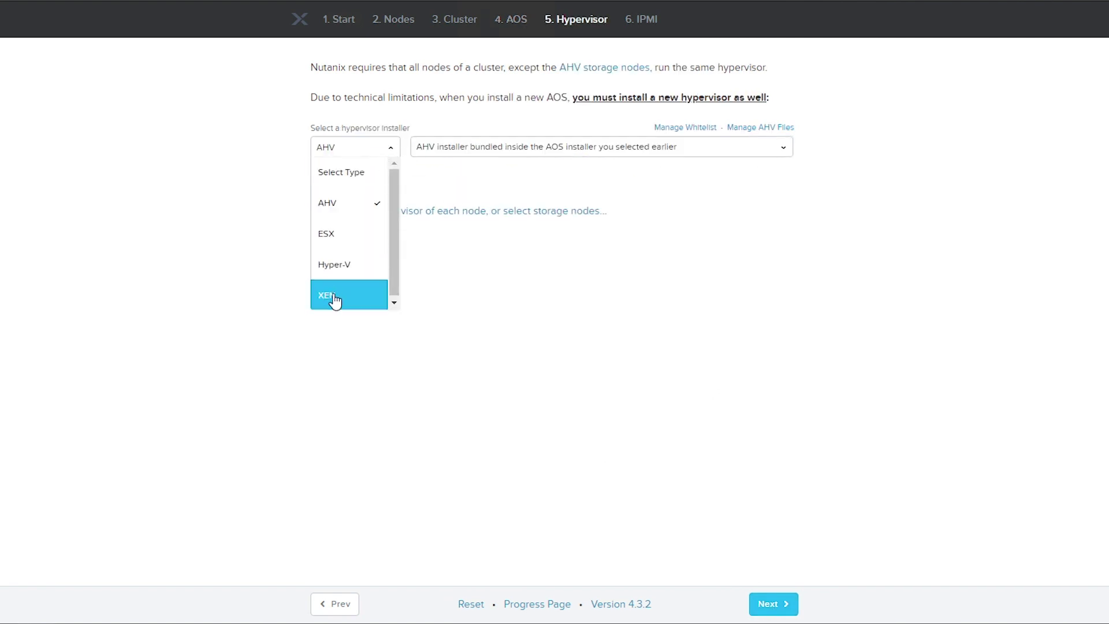
click(340, 211)
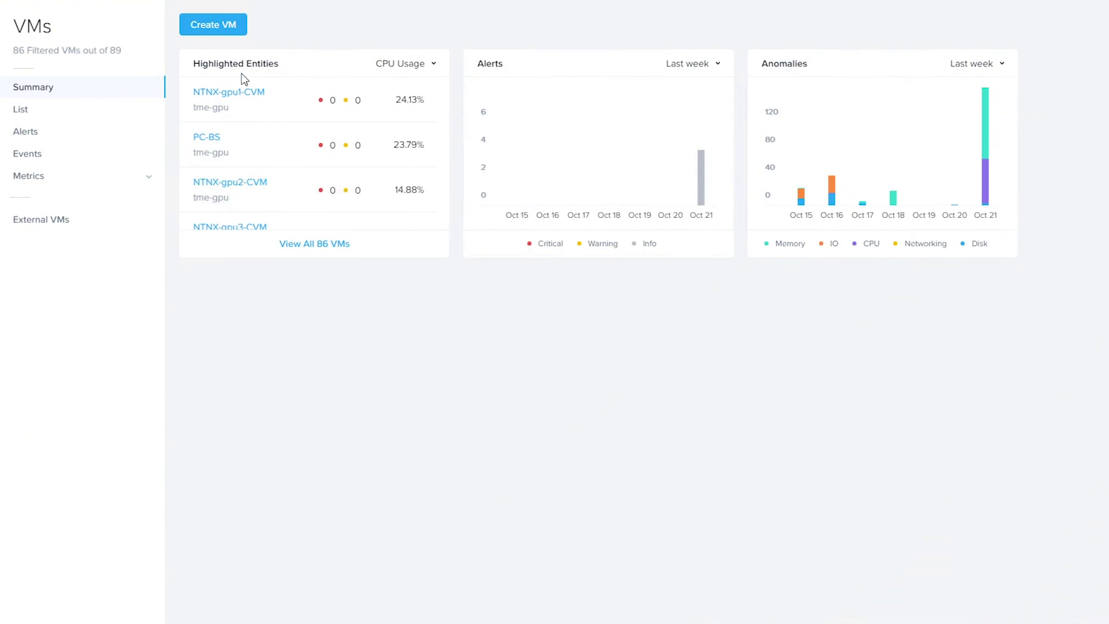
Create and save the VM MySQL-1 with 2 vCPUs and 4 cores per vCPU.
click(216, 25)
click(587, 183)
text(MySQL)
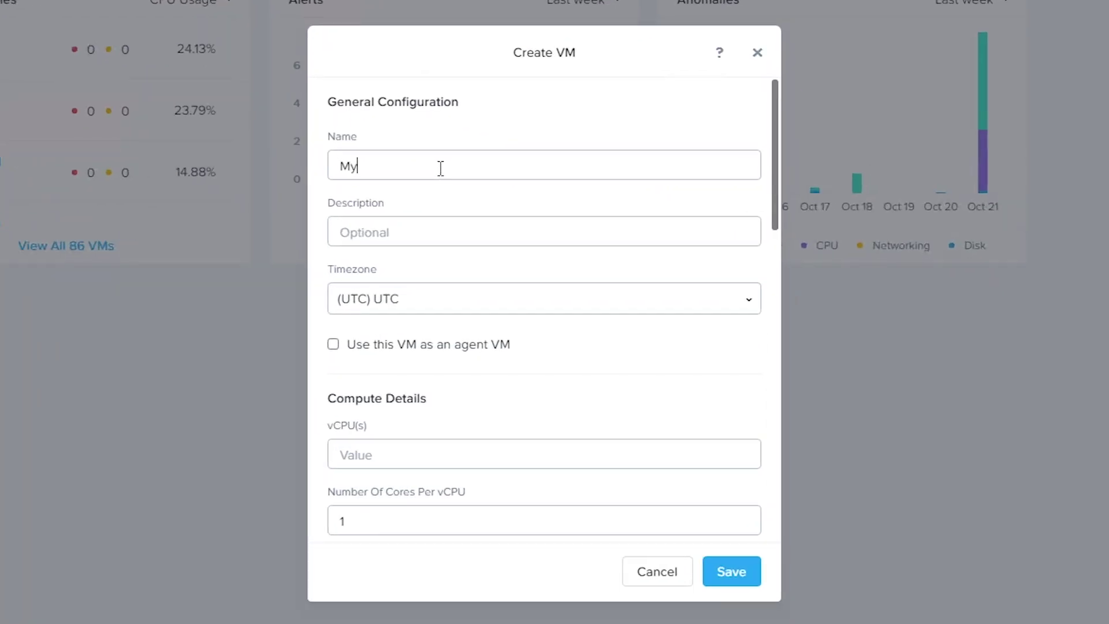
text(-1)
drag(774, 209, 781, 488)
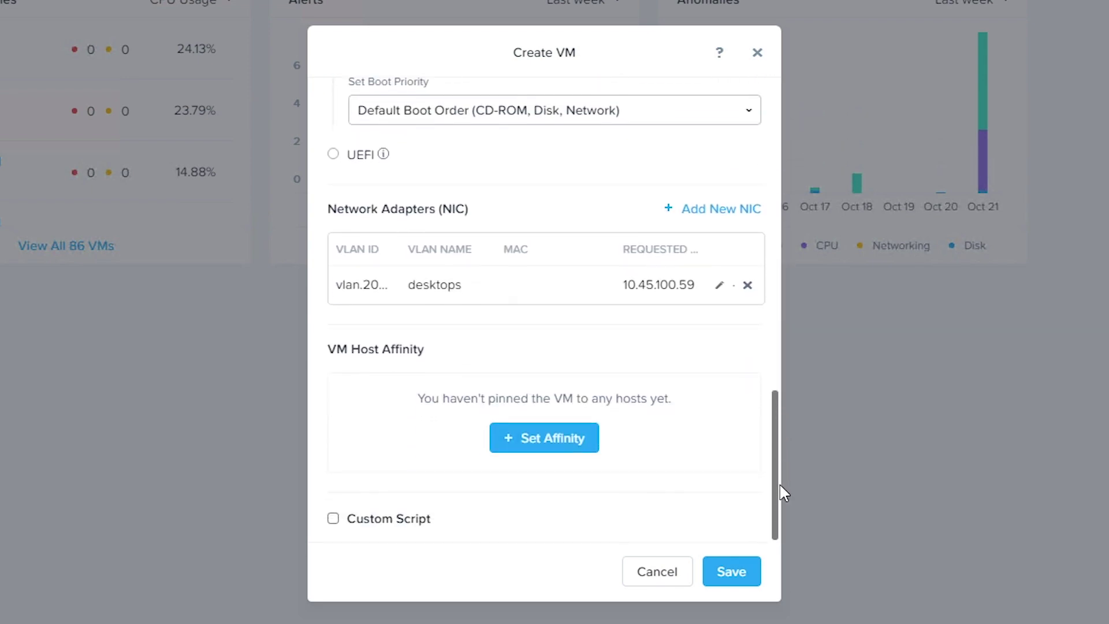
click(733, 572)
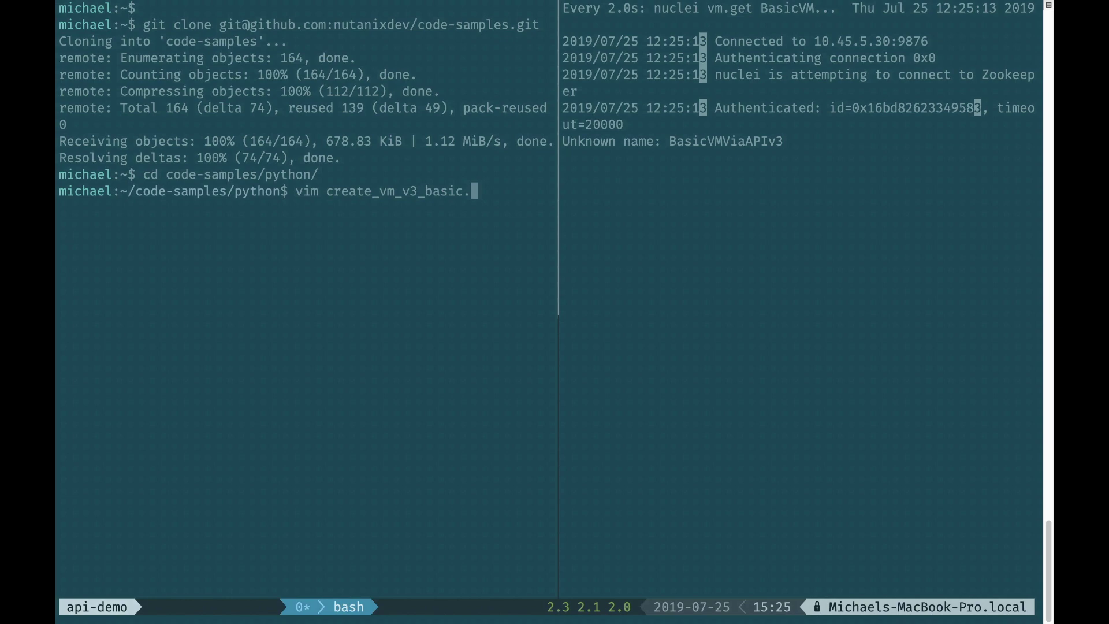
Review create_vm_v3_basic.py in vim, run it to create BasicVMViaAPIv3, then open the storage containers list.
key(BackSpace)
key(BackSpace)
text(py)
key(Return)
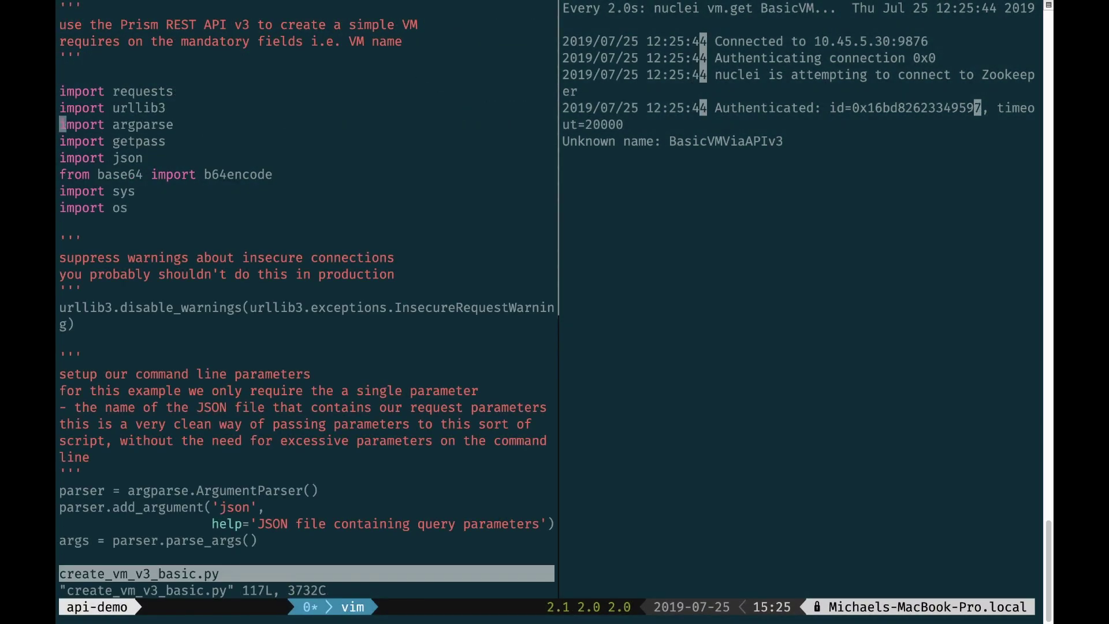
key(j)
key(j)
key(j)
key(j)
key(j)
key(j)
key(j)
key(j)
key(j)
key(j)
key(j)
key(j)
key(j)
key(j)
key(j)
key(j)
key(j)
key(j)
key(j)
key(j)
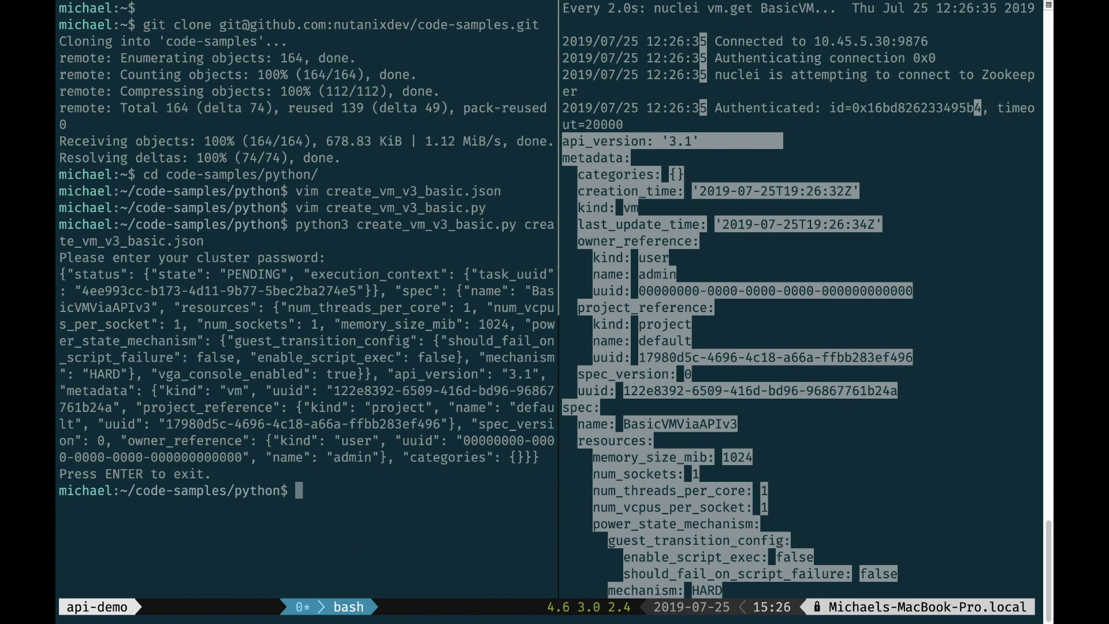
key(ctrl+b)
key(Right)
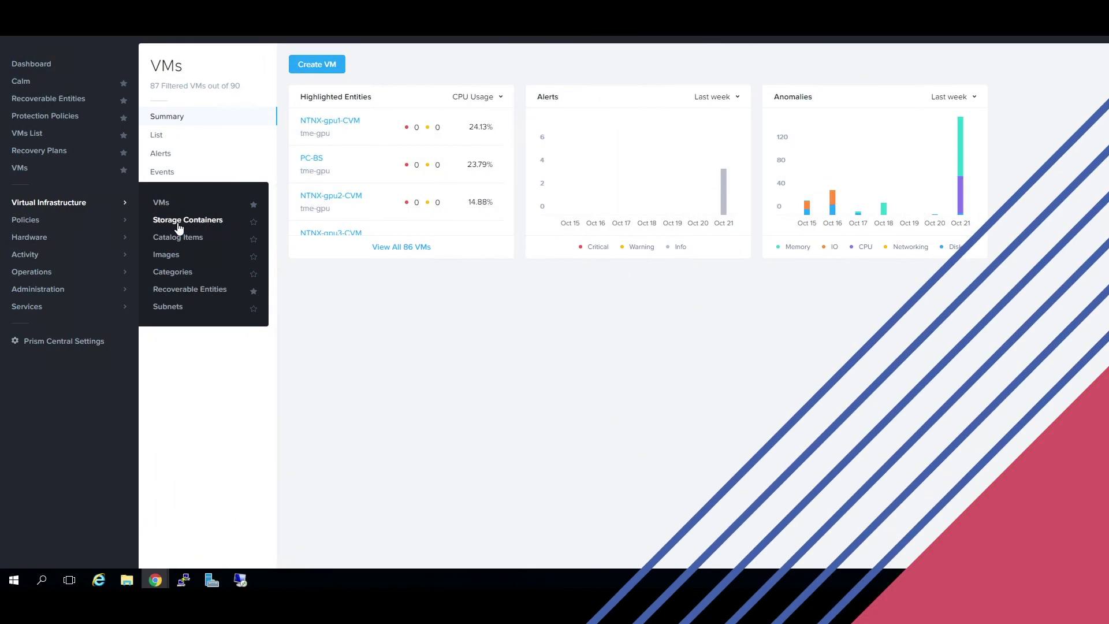
click(178, 227)
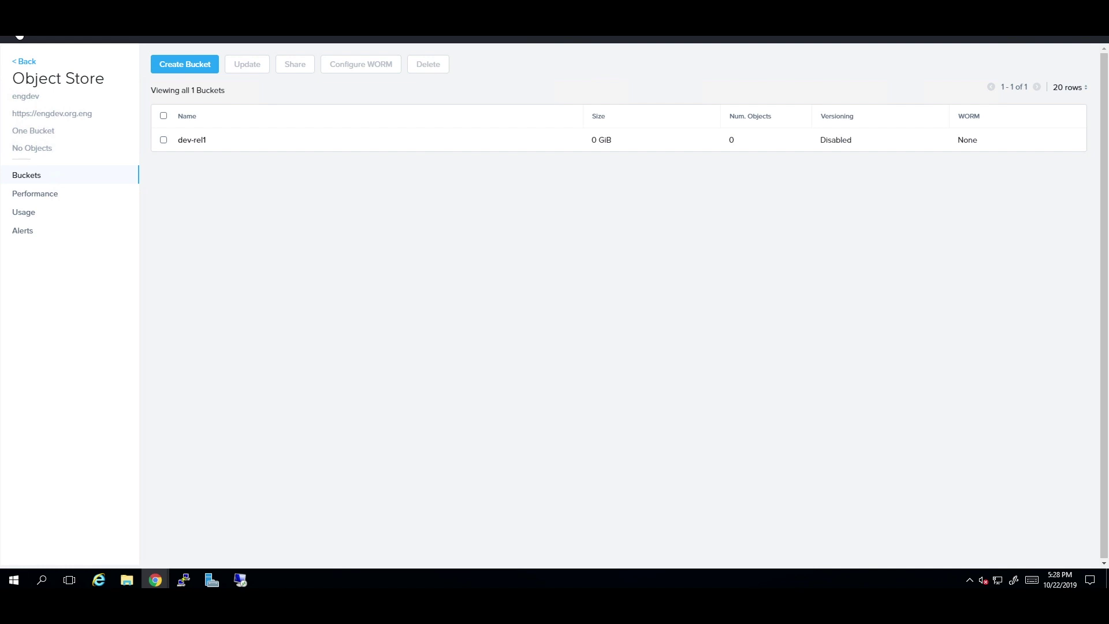
Open the Prism Central navigation sidebar from the engdev object store's buckets.
click(20, 36)
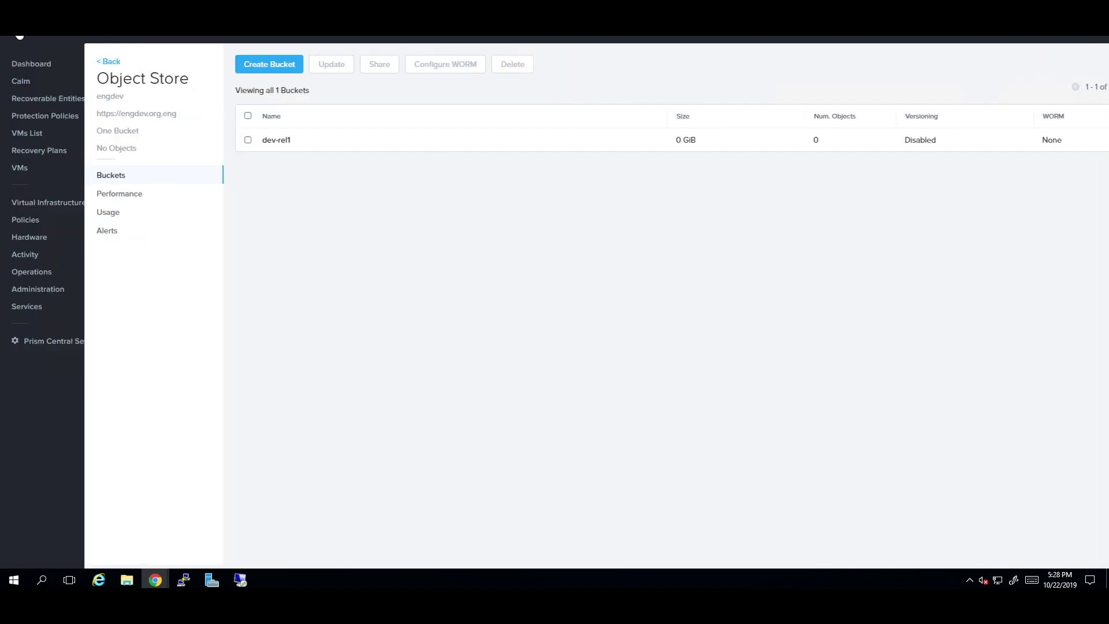
Go to Protection Policies and start creating a new protection policy.
mouse_move(66, 221)
click(188, 242)
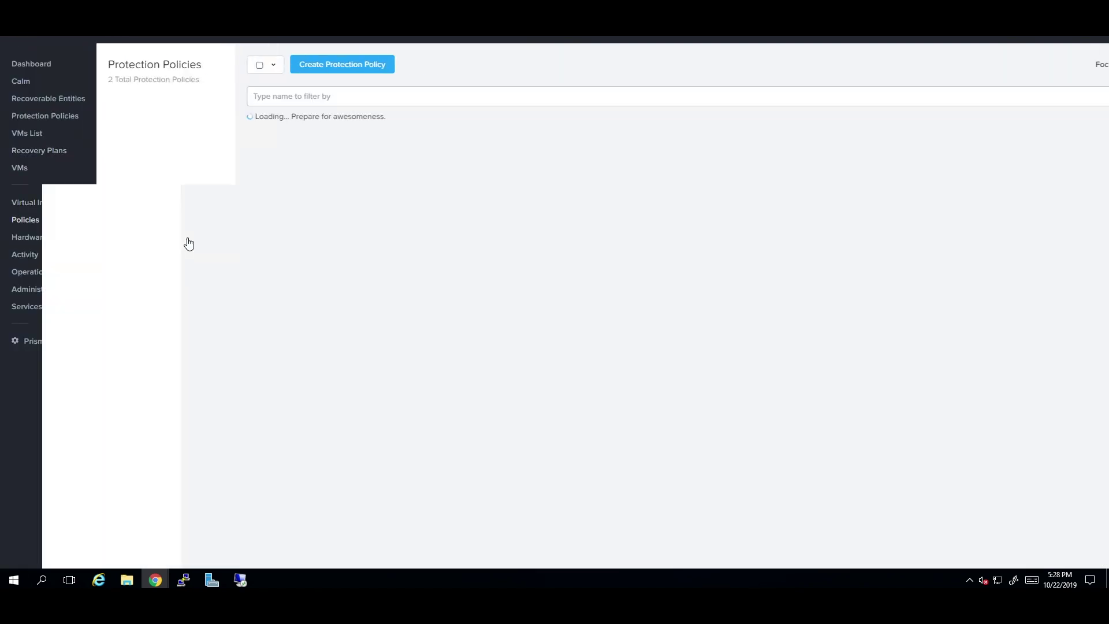
click(282, 74)
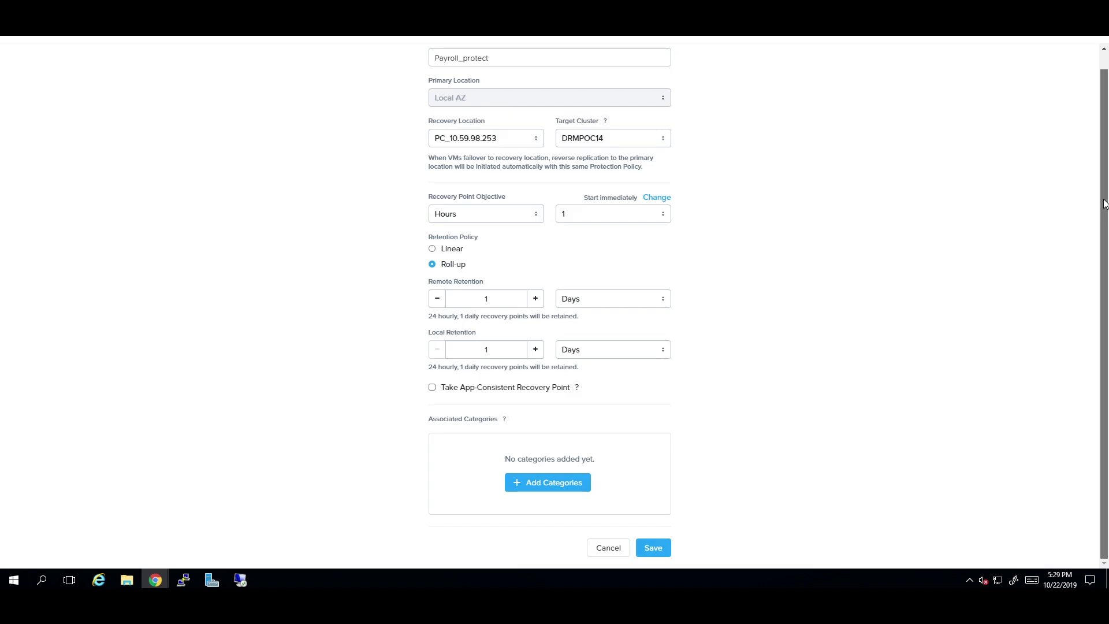
Start connecting a new availability zone and open its type list.
scroll(1105, 203, up, 2)
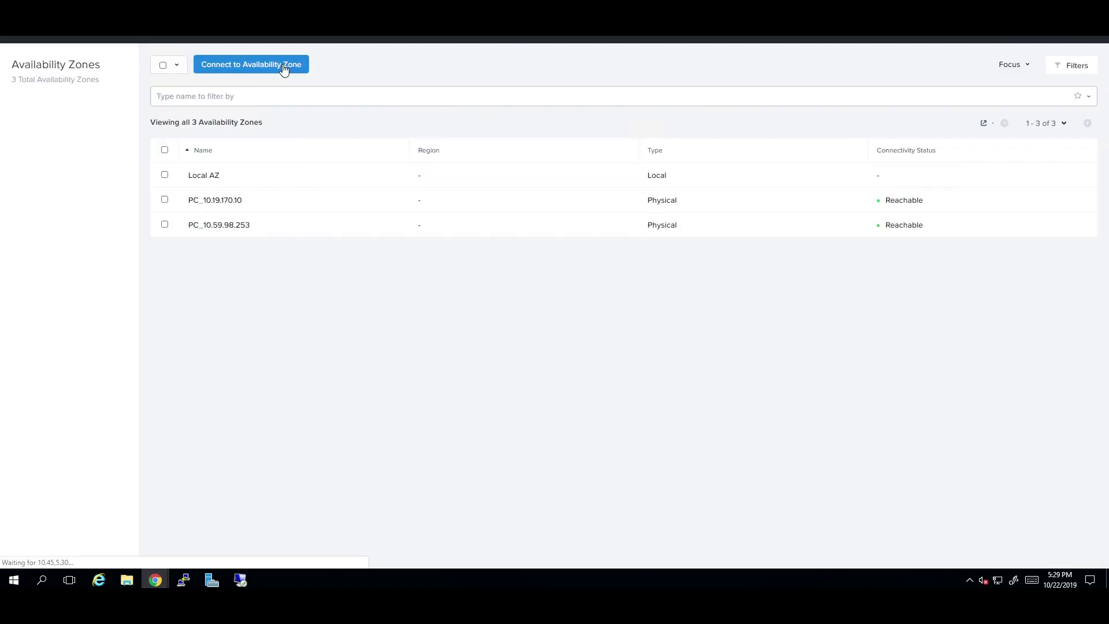
click(283, 69)
click(512, 287)
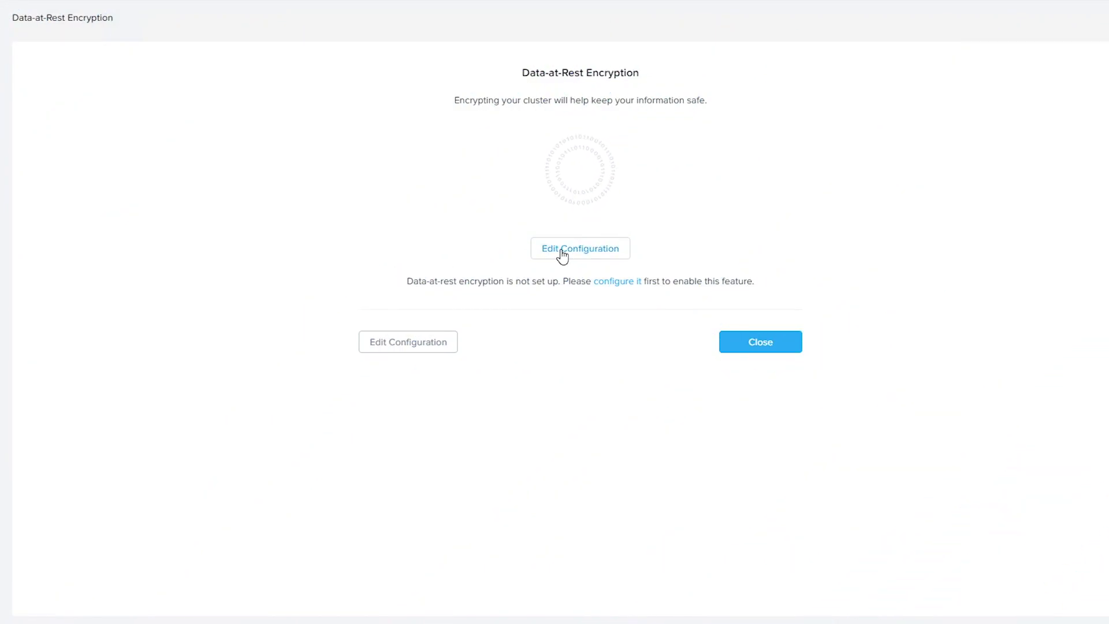
Change the encryption KMS type to the cluster's local KMS and save it.
click(562, 254)
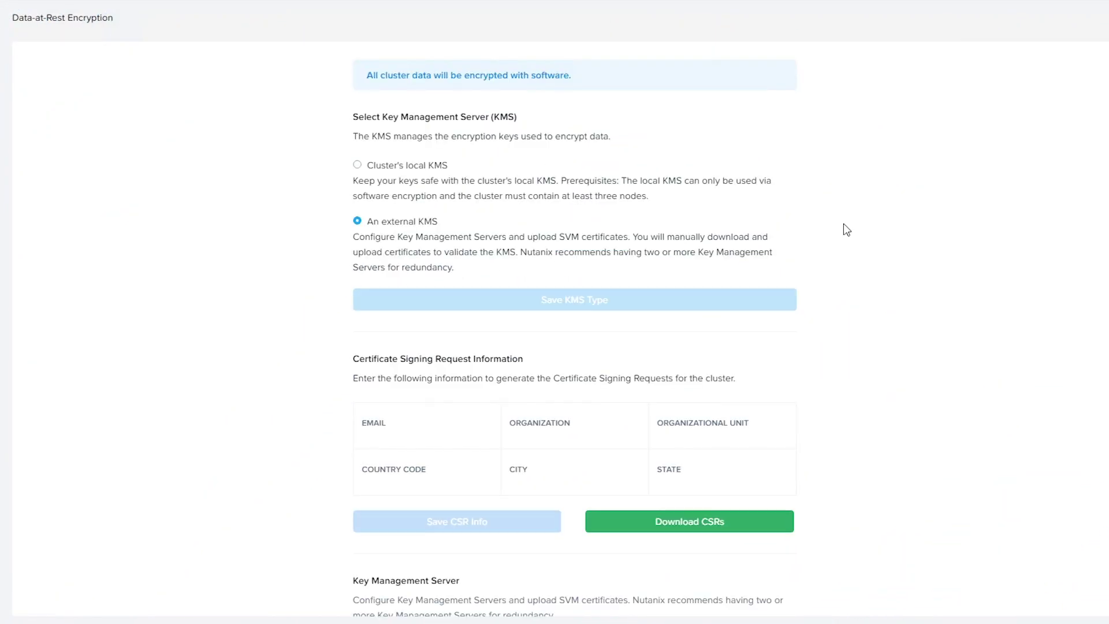
click(357, 165)
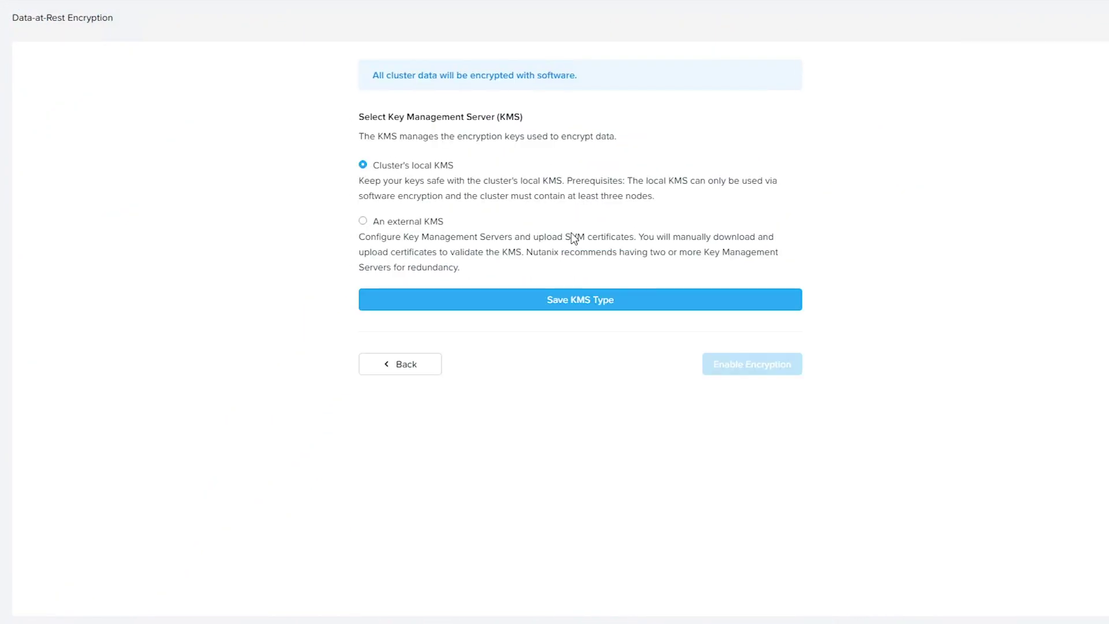
click(577, 298)
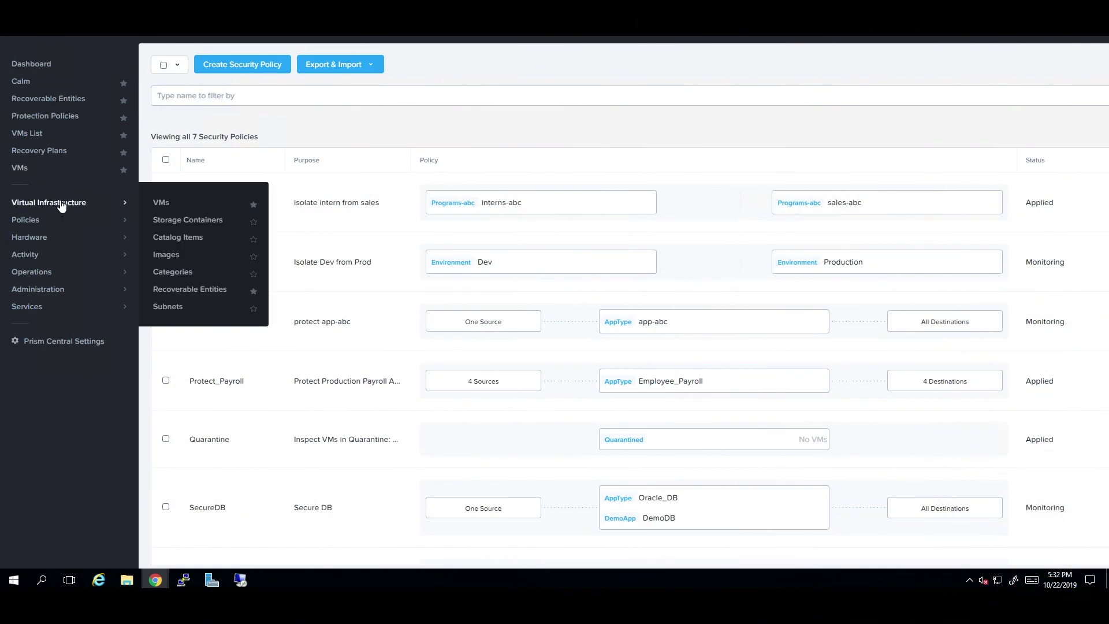
Open the AppType category, list its 4 Employee_Payroll VMs, and focus on Data Protection.
click(180, 276)
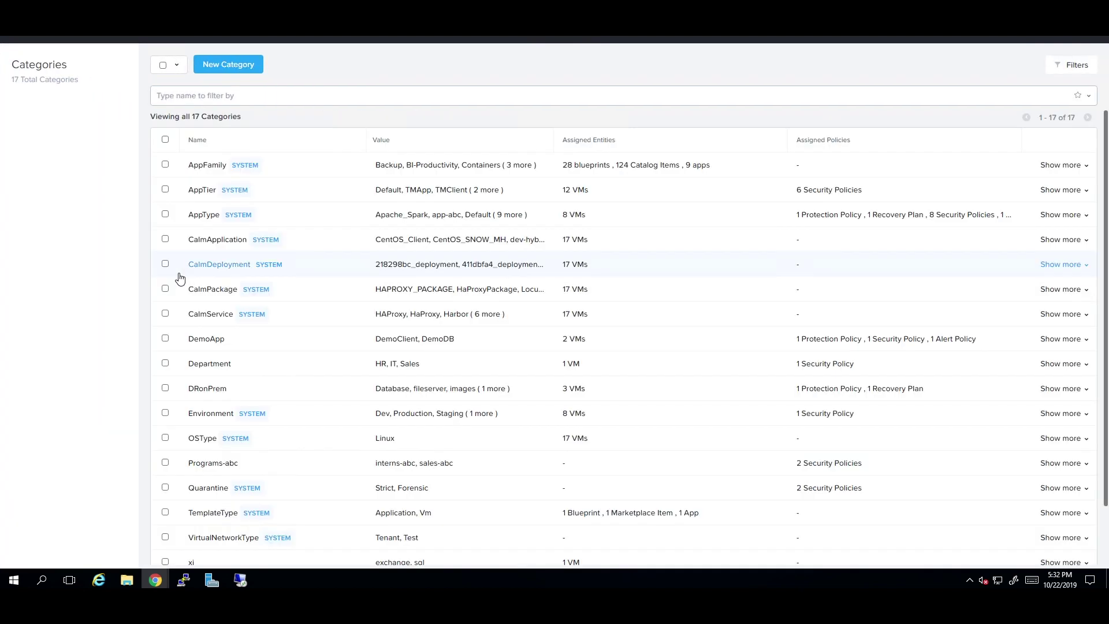
click(203, 216)
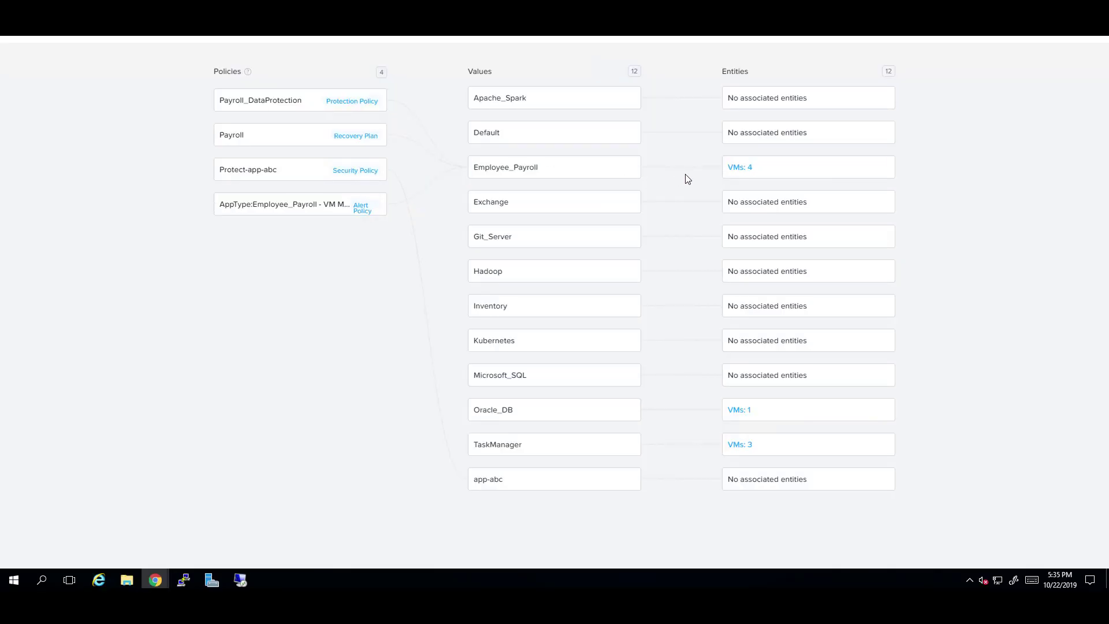
click(751, 168)
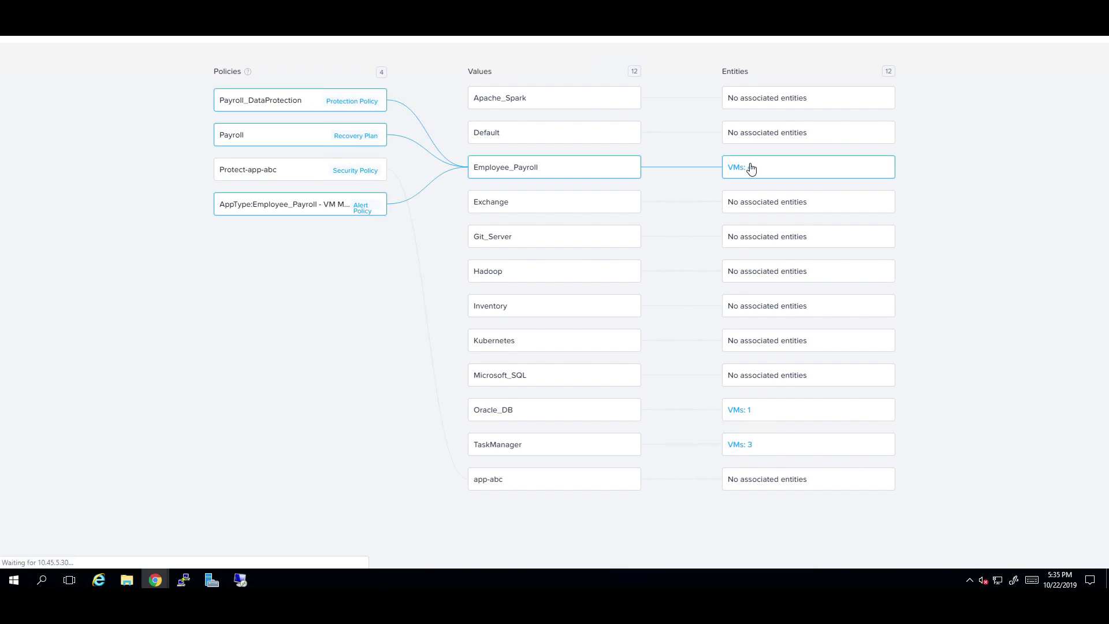
click(889, 66)
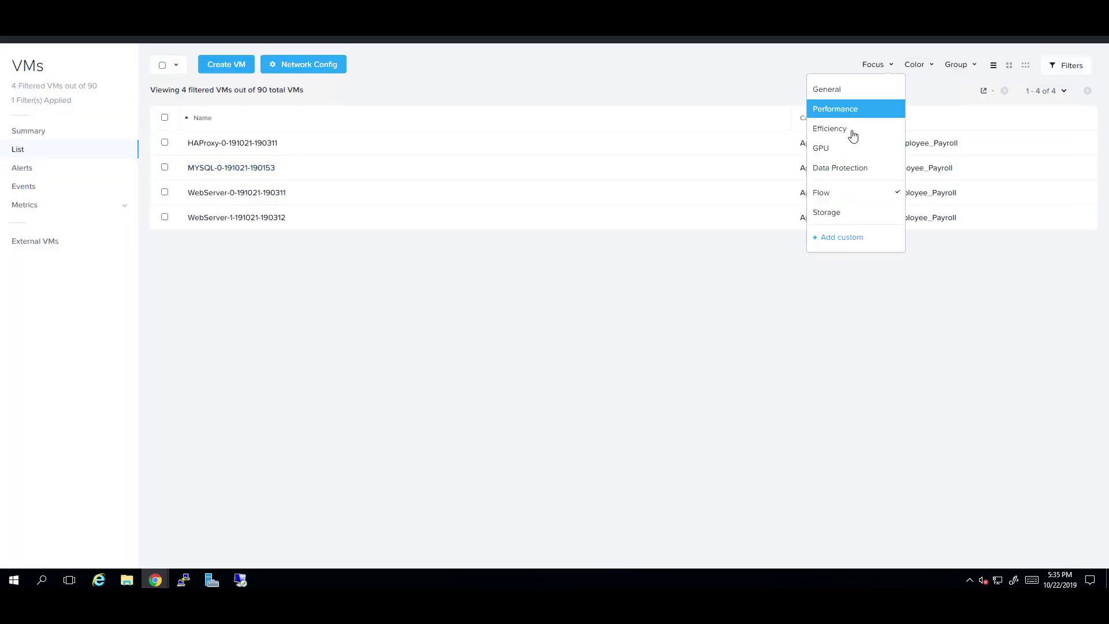
Show the VMs' protection status columns, then open Payroll_App_Blueprint and compare its AWS and AHV profiles.
click(838, 168)
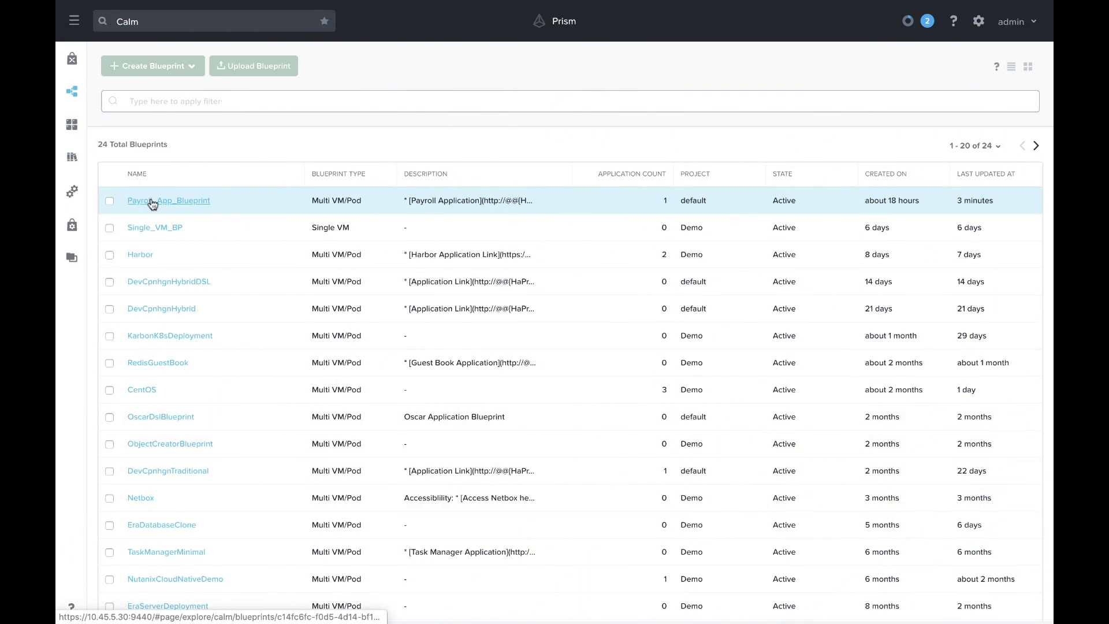
click(152, 203)
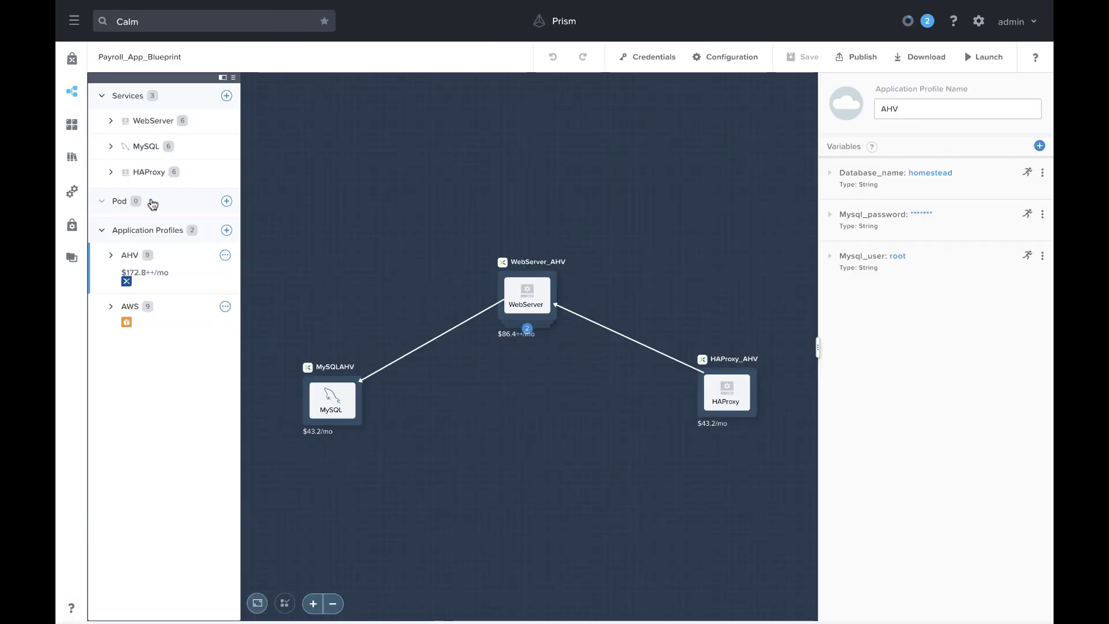
click(137, 322)
click(112, 272)
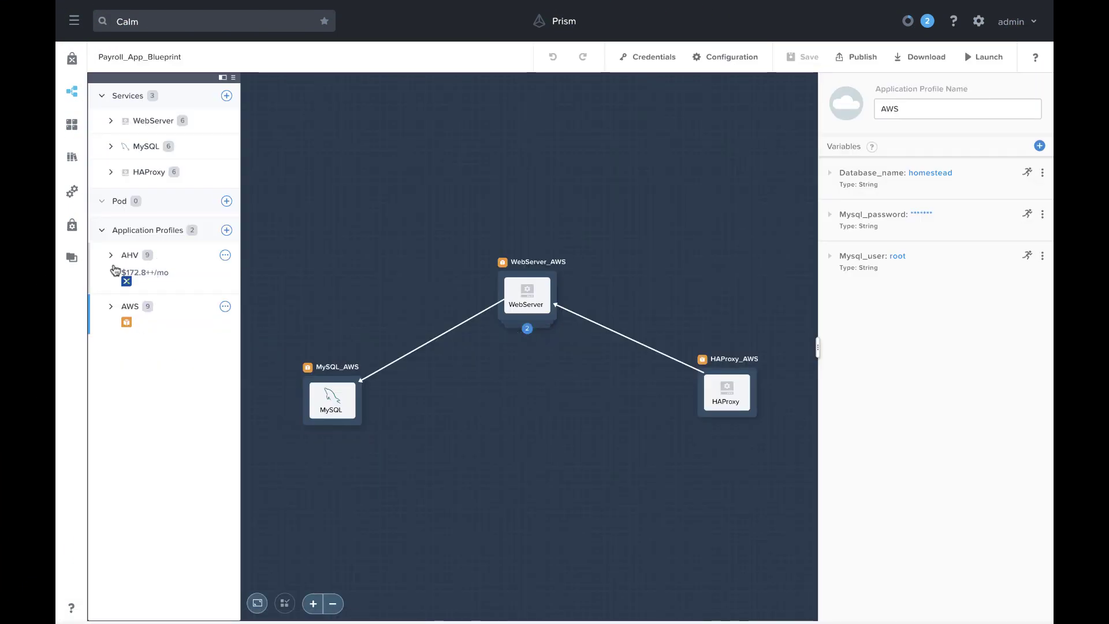
Review the AHV profile's Create and Upgrade action steps for each service.
click(111, 258)
drag(467, 476, 458, 420)
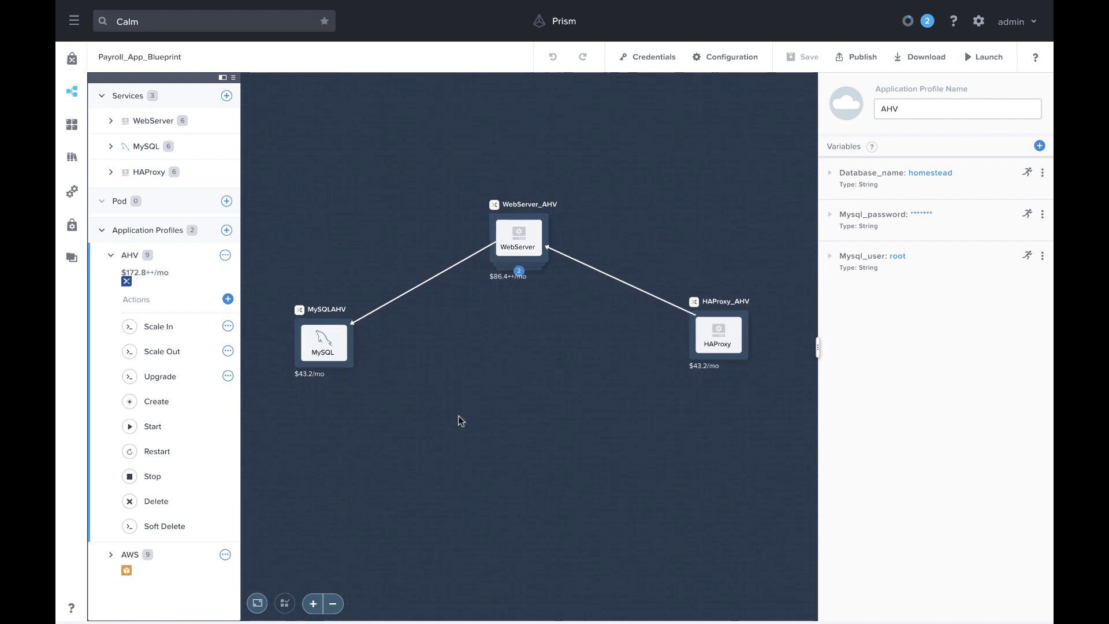
click(220, 399)
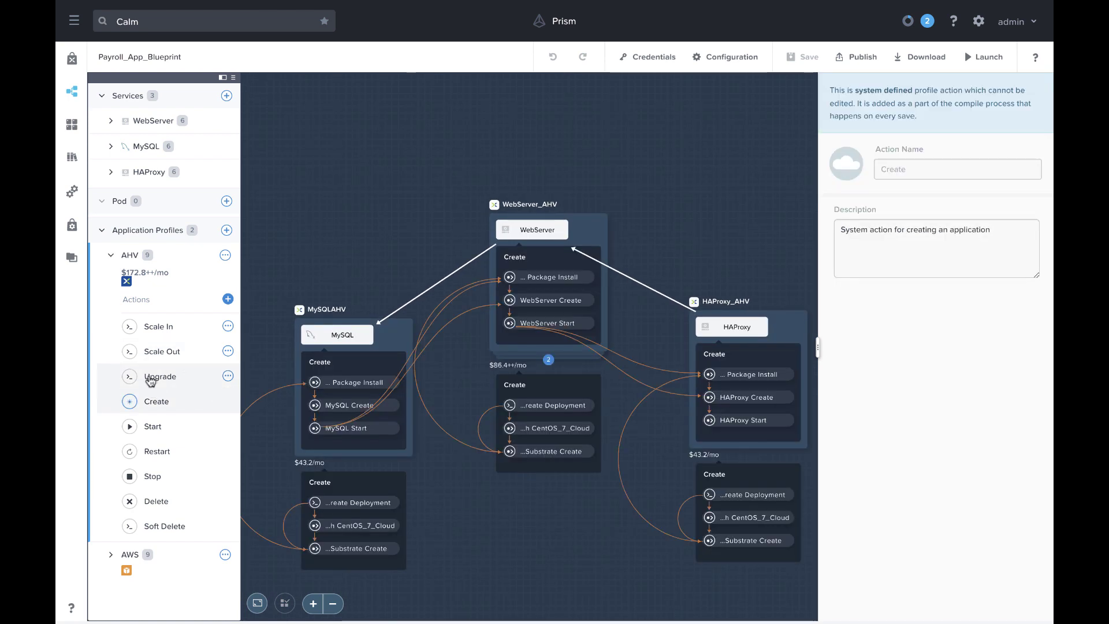
click(151, 380)
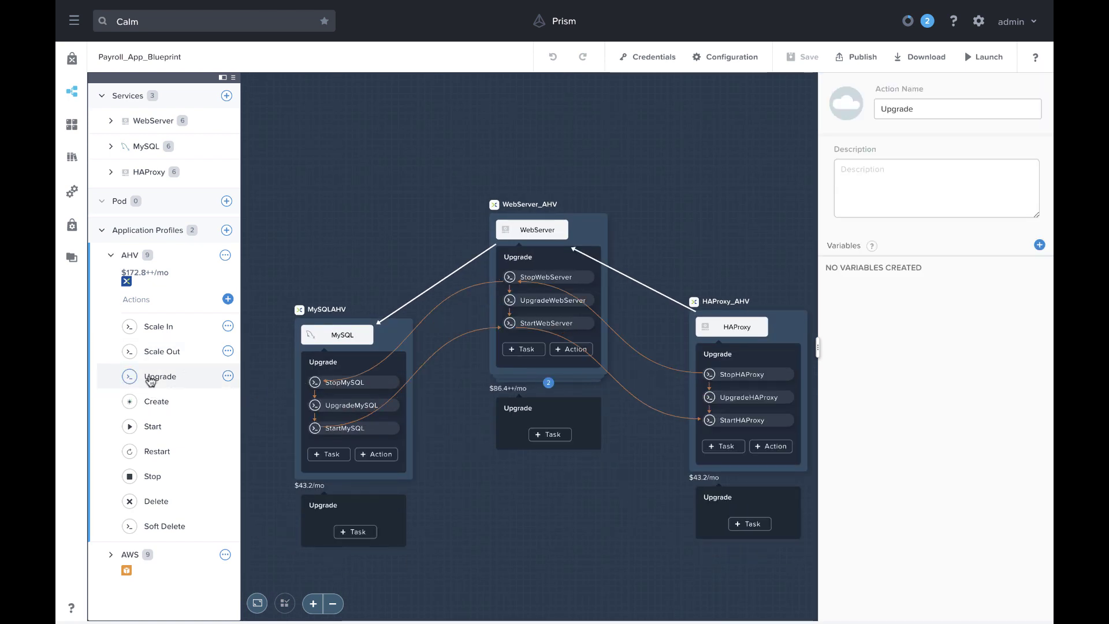
Inspect HAProxy_AHV's VM settings down to its AppType: Employee_Payroll category.
click(783, 329)
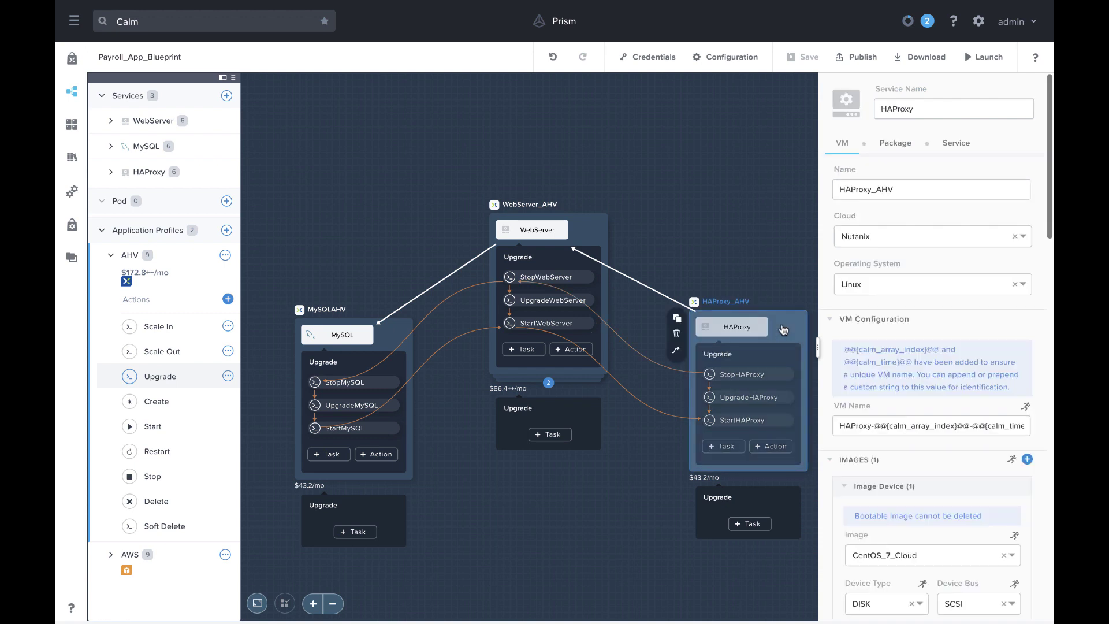
scroll(825, 319, down, 12)
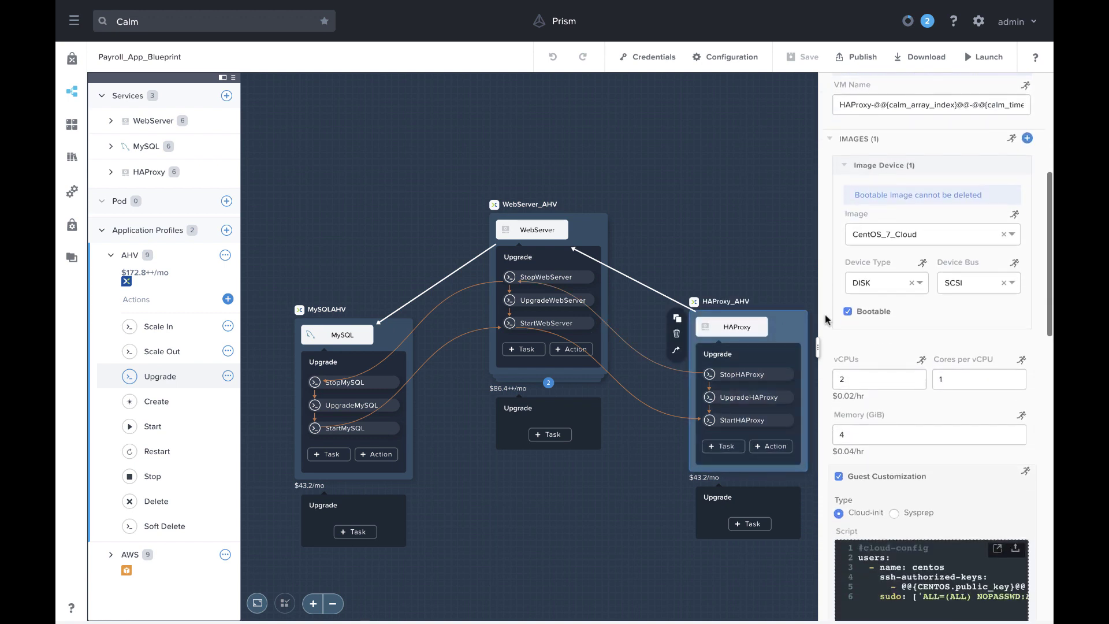
scroll(826, 319, down, 5)
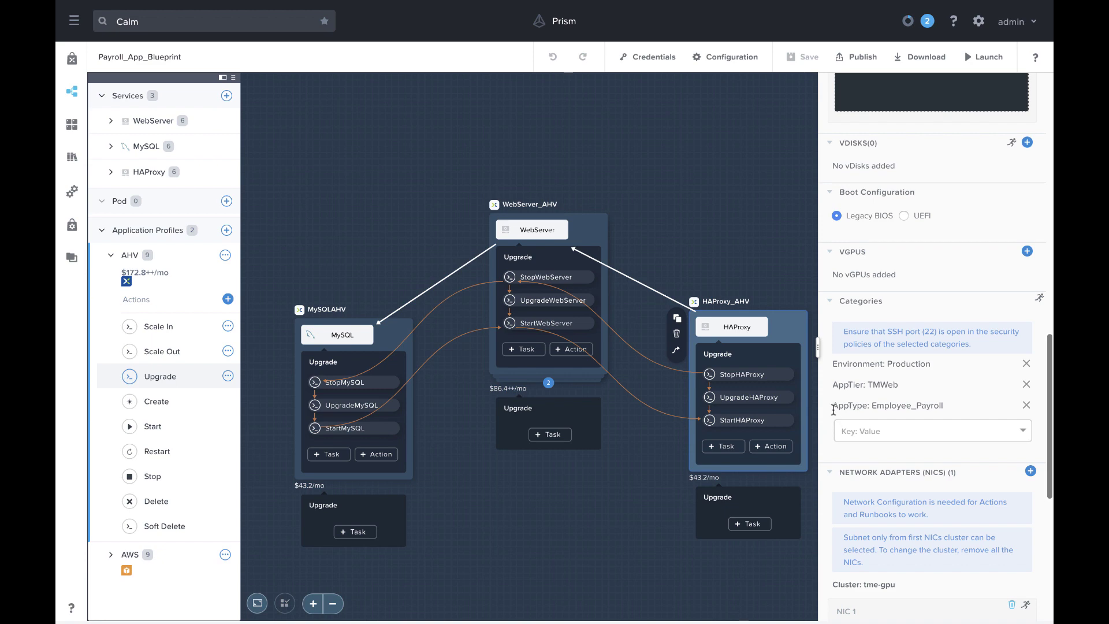
drag(834, 410, 948, 407)
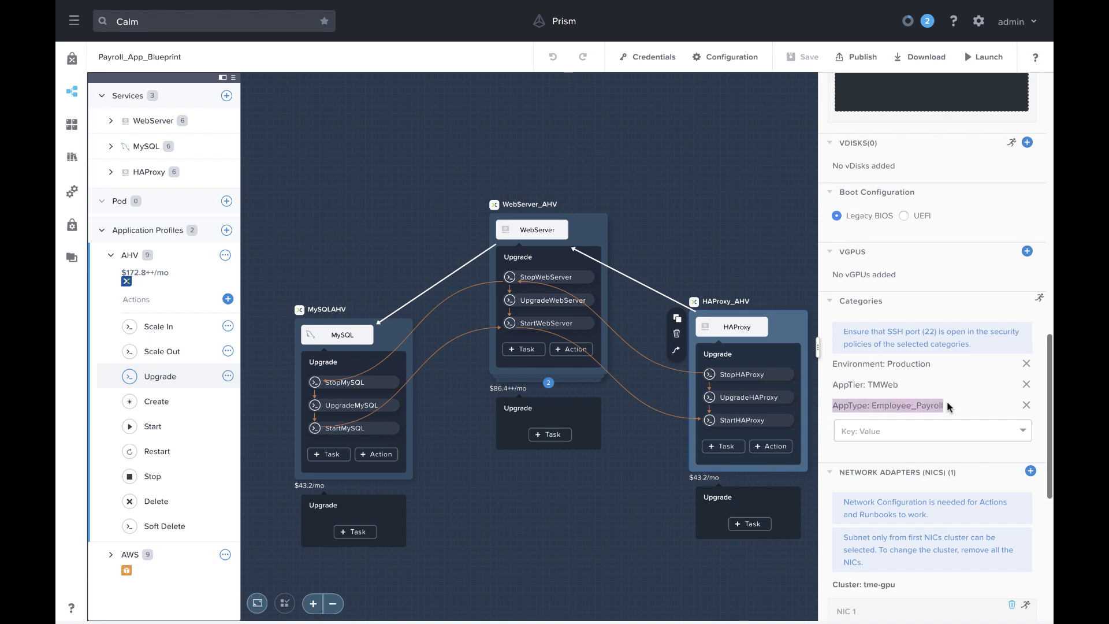
Submit the blueprint for approval as Payroll_App version 2.0 with the red wallet icon.
click(859, 68)
click(488, 248)
click(528, 283)
click(533, 341)
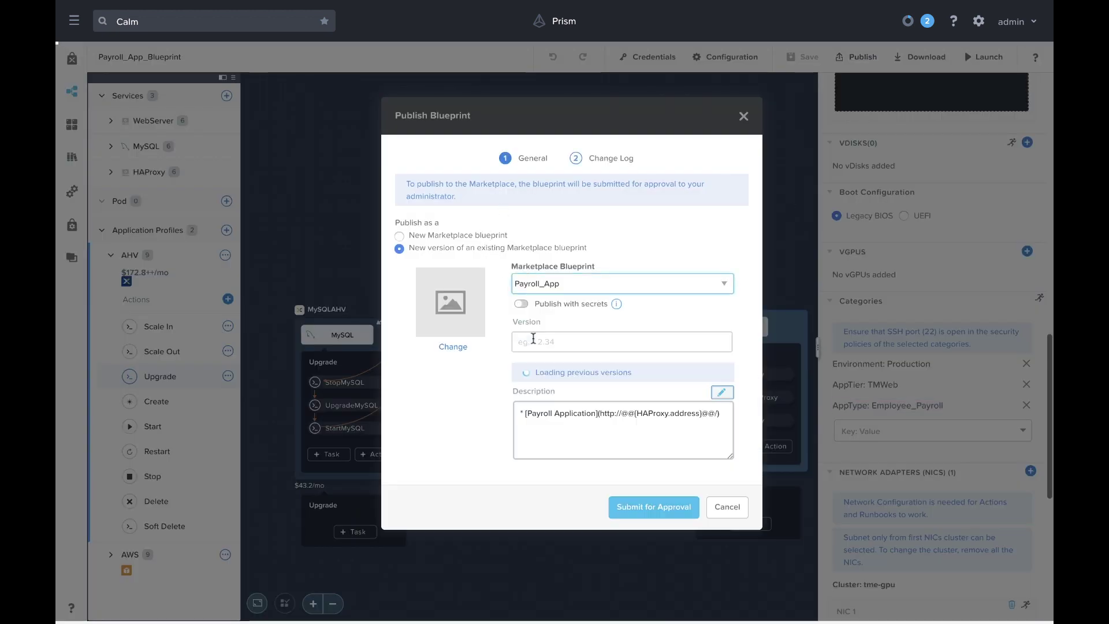
text(2.0.0)
click(449, 346)
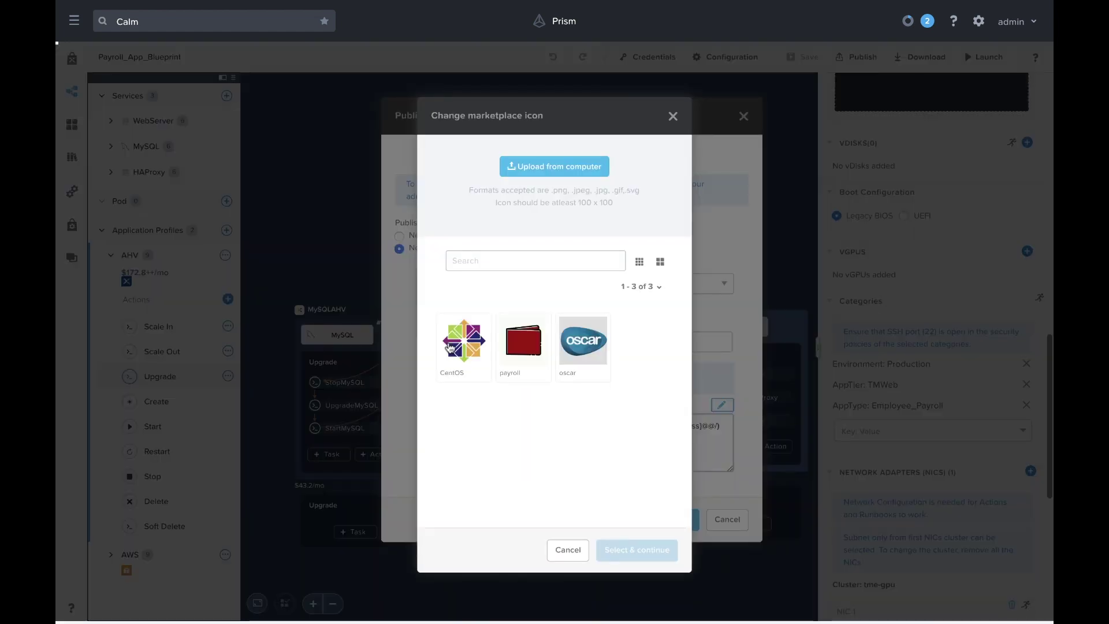
click(522, 341)
click(643, 548)
click(650, 519)
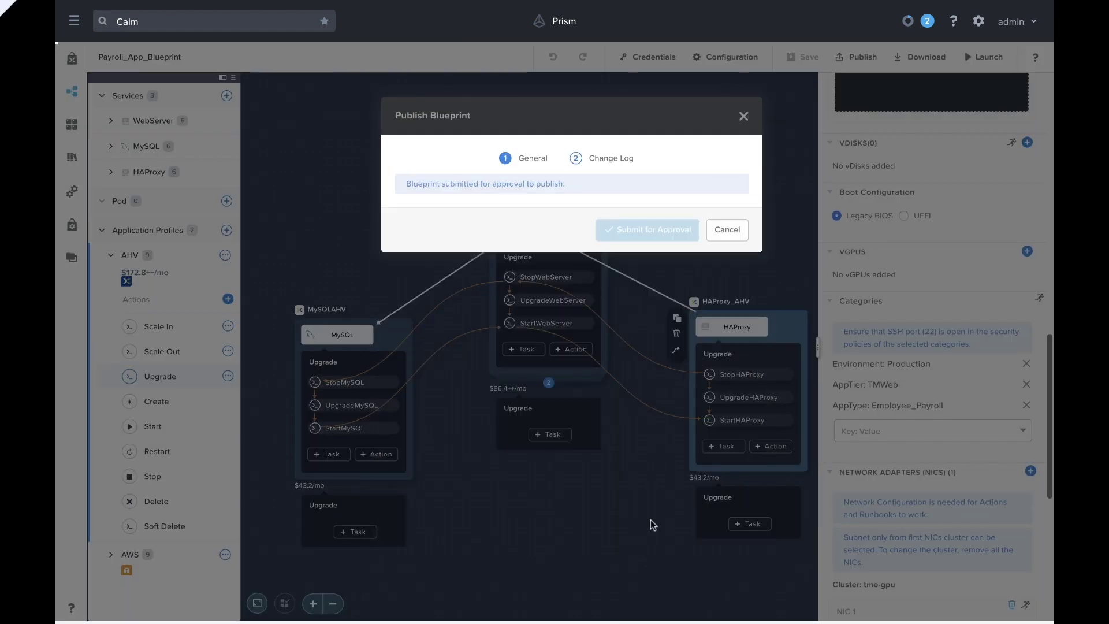
Open the Payroll_App item in the Calm Marketplace.
click(71, 59)
scroll(144, 164, down, 3)
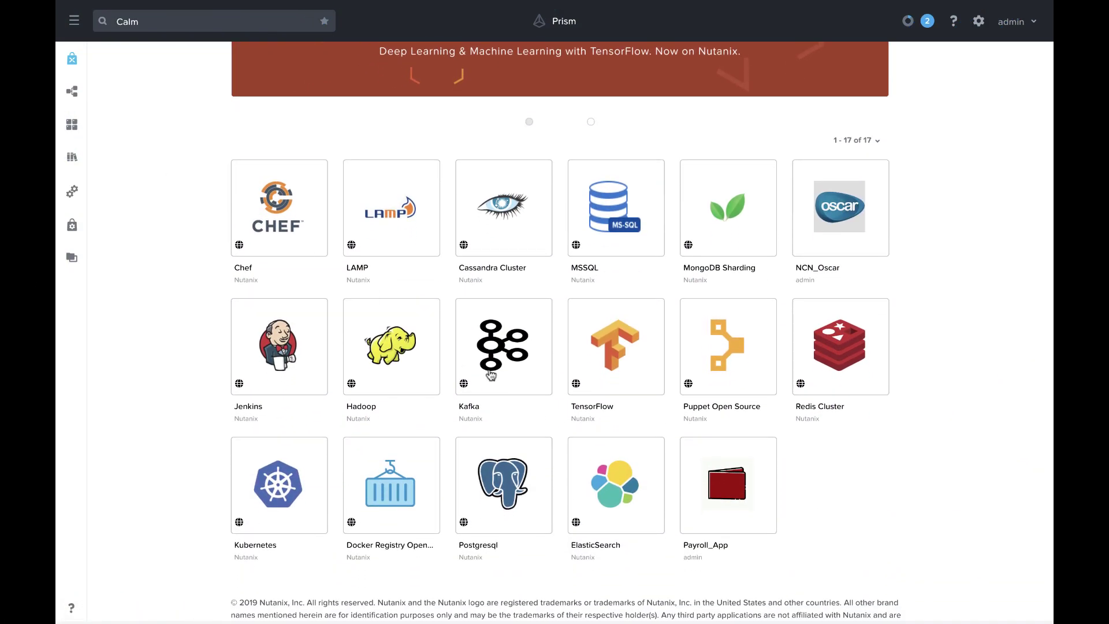
click(712, 484)
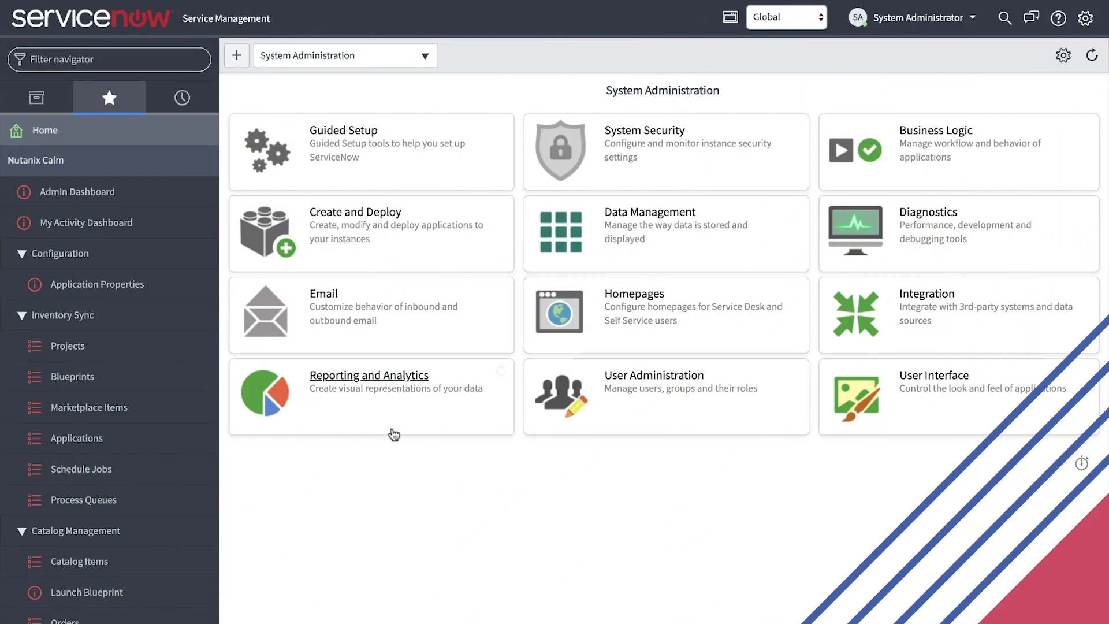
View the Nutanix Calm Admin Dashboard in ServiceNow and scroll through the synced Marketplace Items.
click(104, 193)
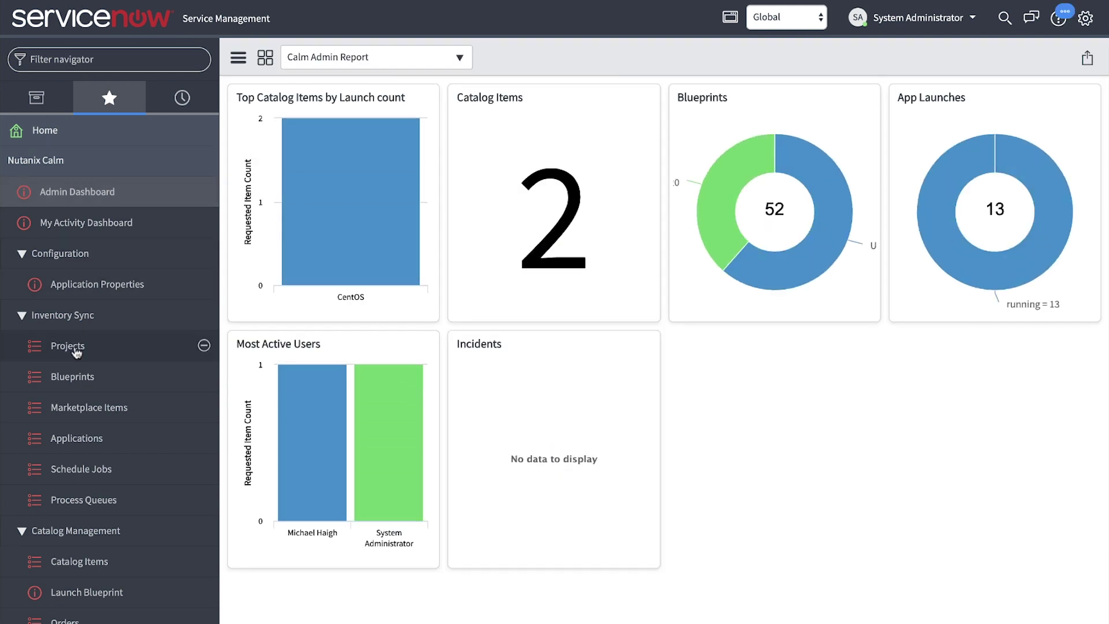
click(79, 408)
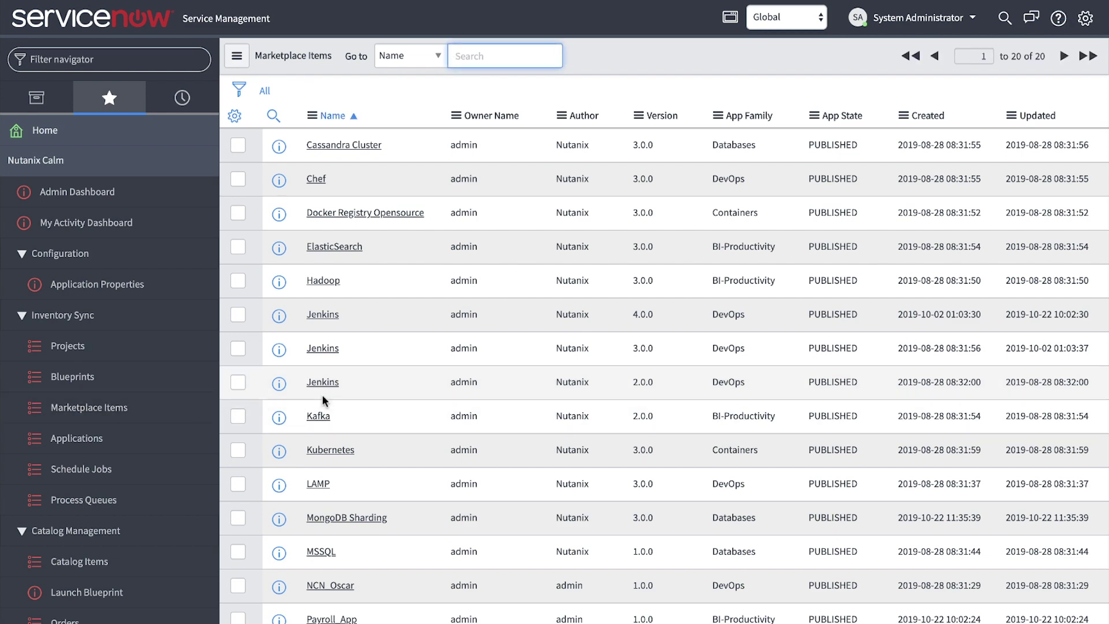
scroll(322, 394, down, 3)
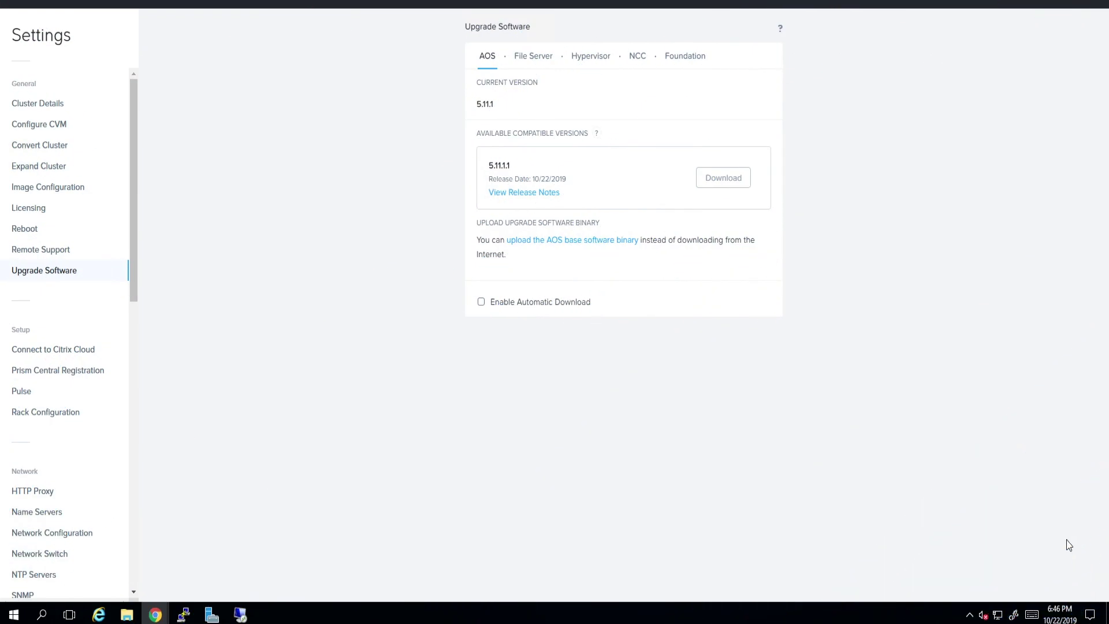
Check the available File Server and Hypervisor upgrade versions in Upgrade Software.
click(529, 60)
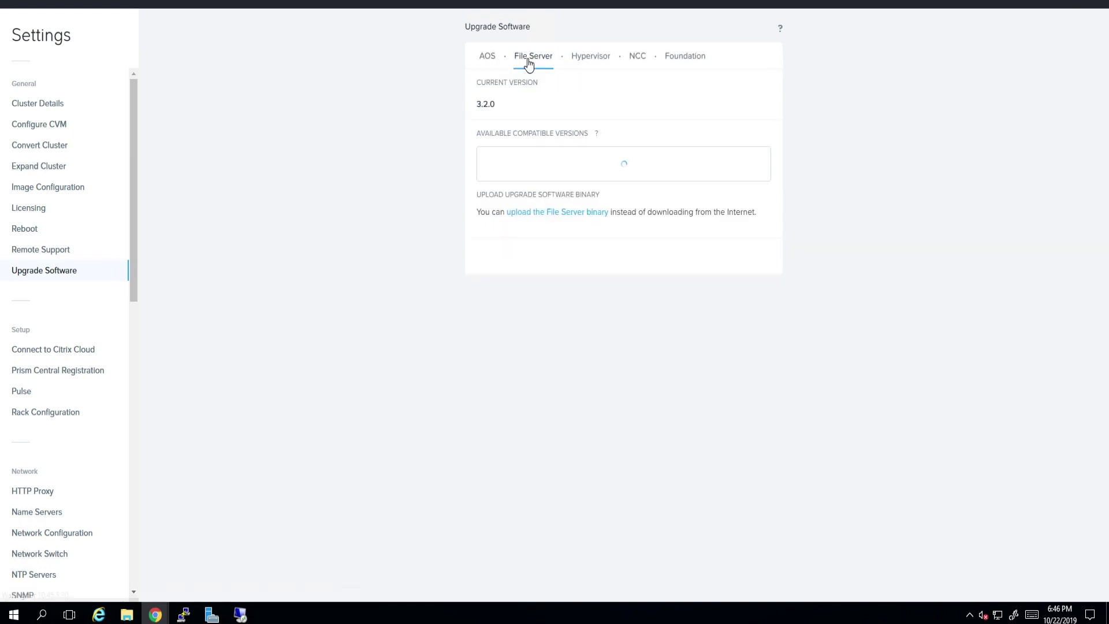
click(589, 60)
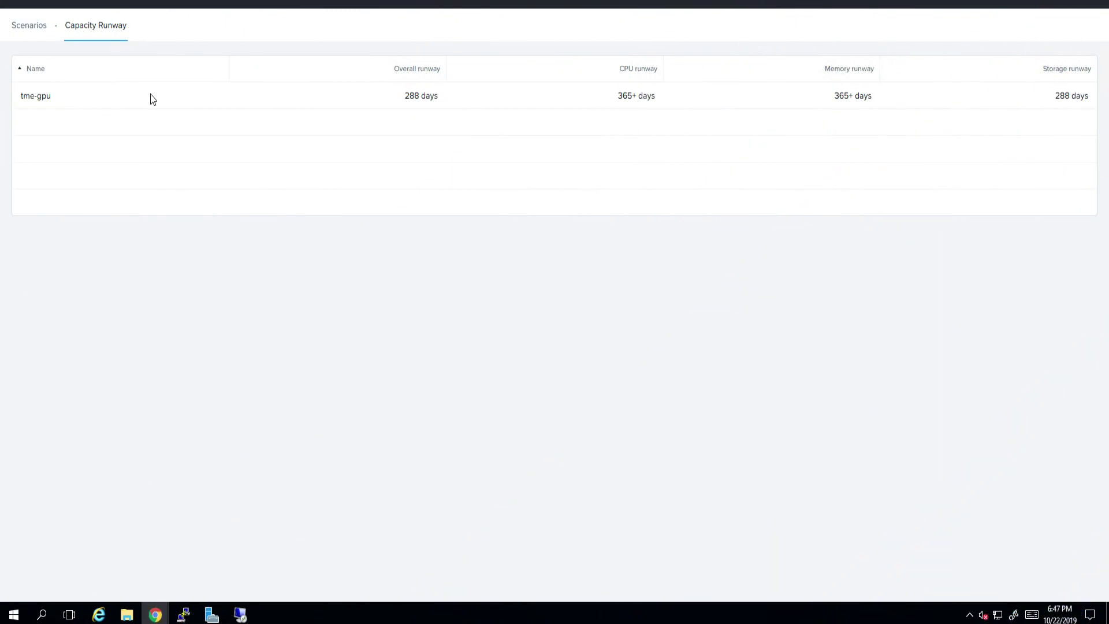
Open tme-gpu runway details, review CPU, then show memory usage per host (gpu1–gpu3).
click(153, 102)
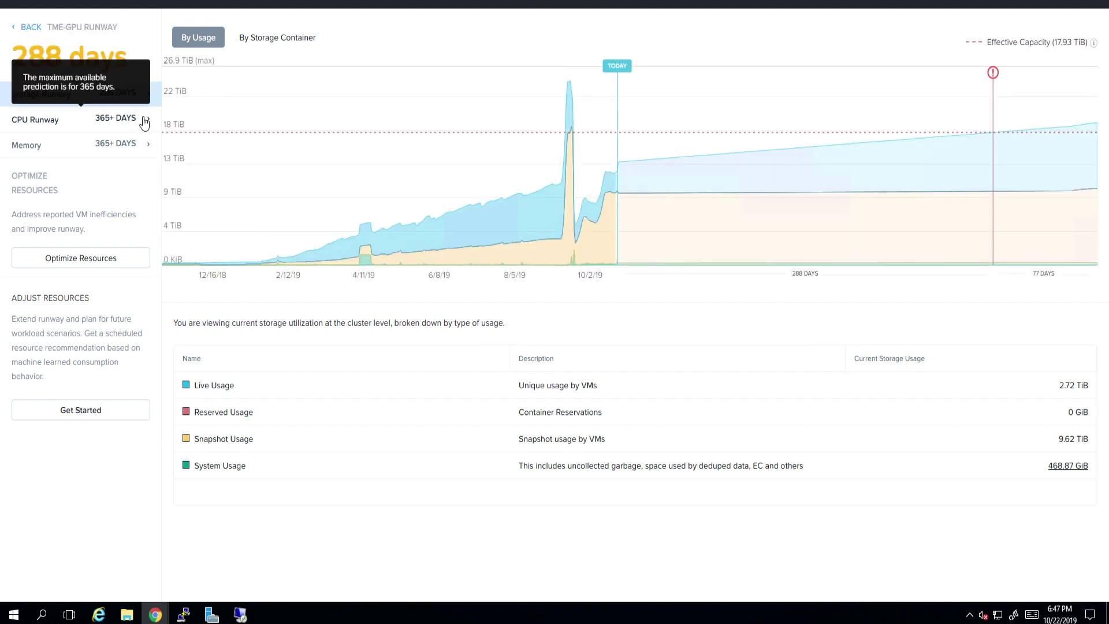
click(144, 122)
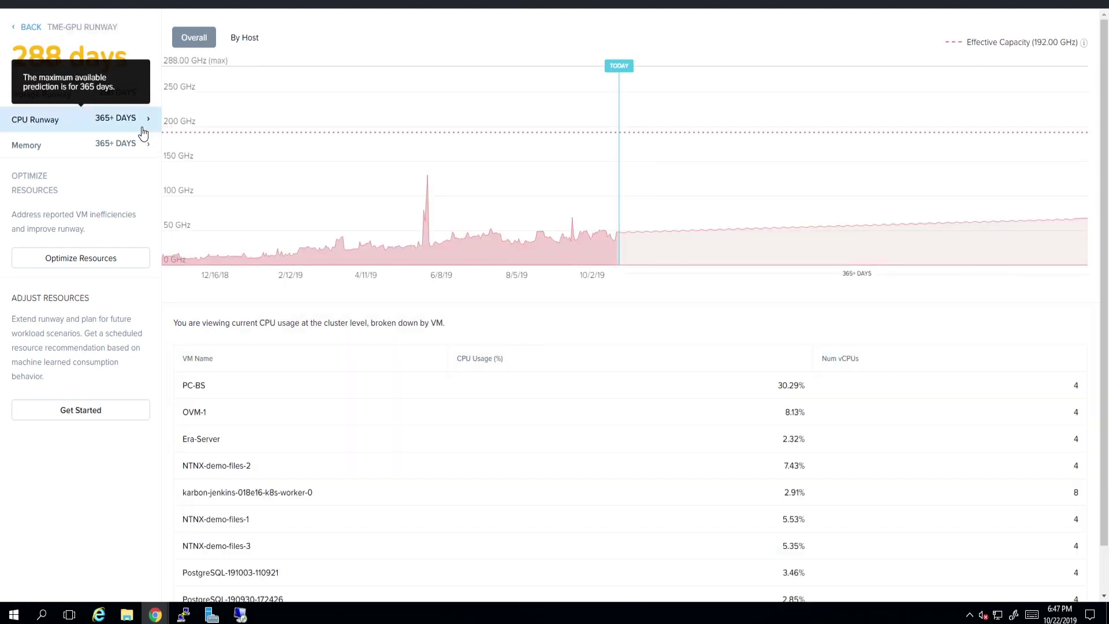
click(139, 151)
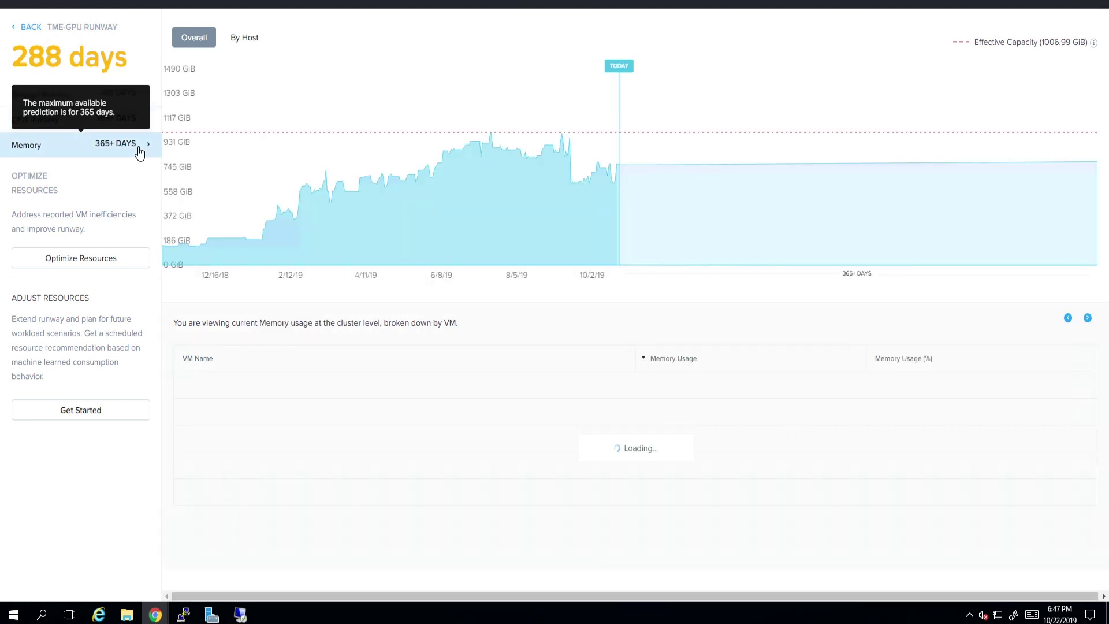
click(252, 39)
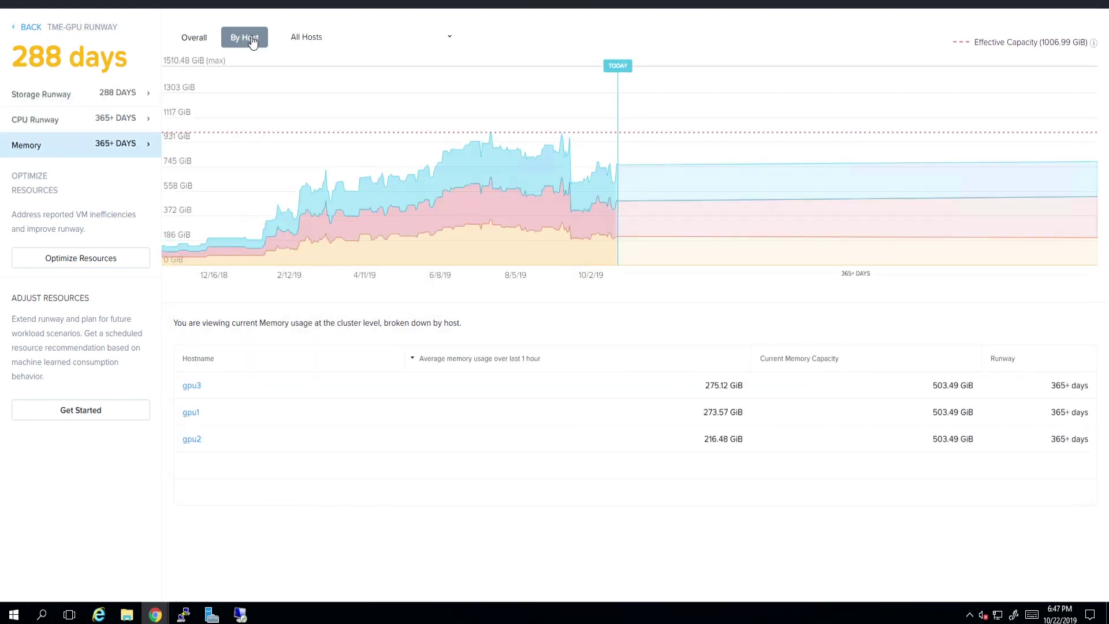